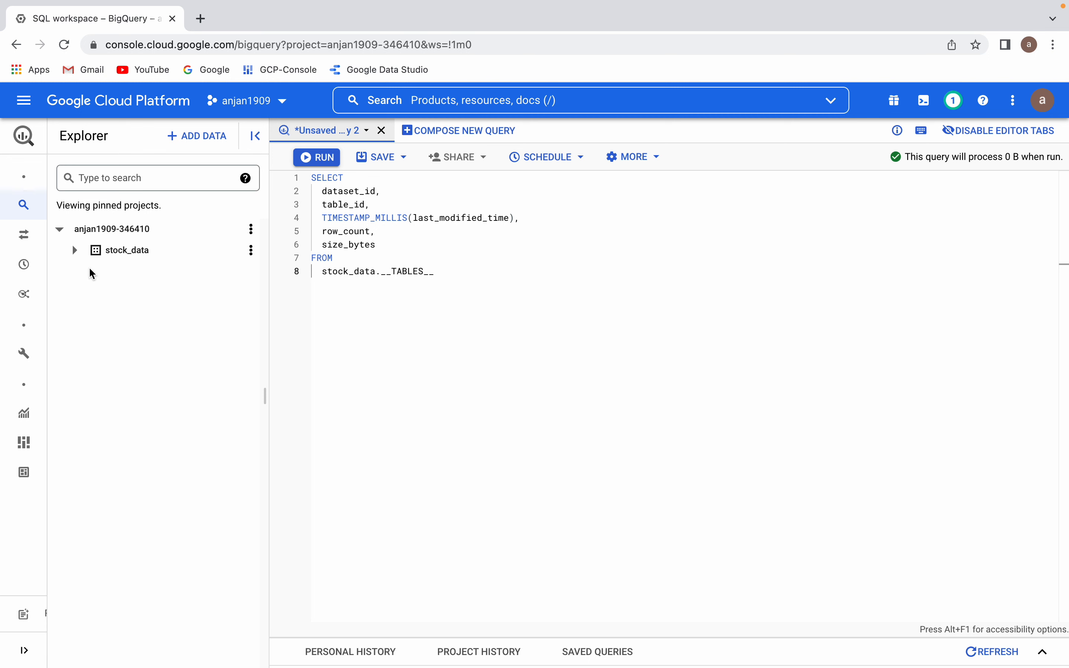
Step: Expand the stock_data dataset to list its tables and run the table metadata query on stock_data.__TABLES__
left_click(75, 255)
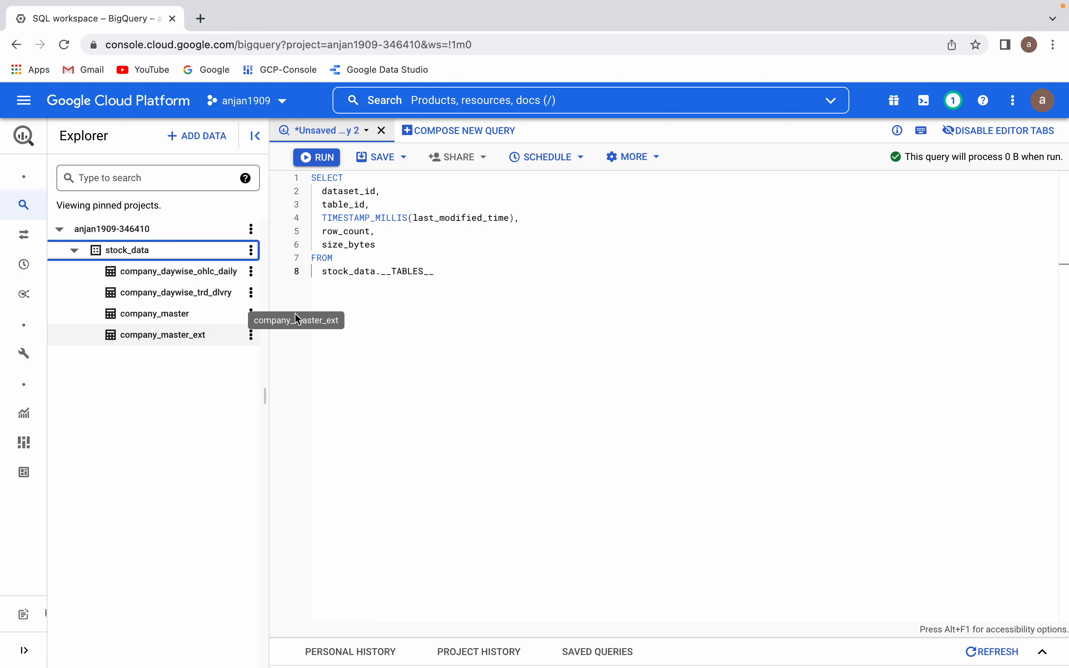
left_click(529, 269)
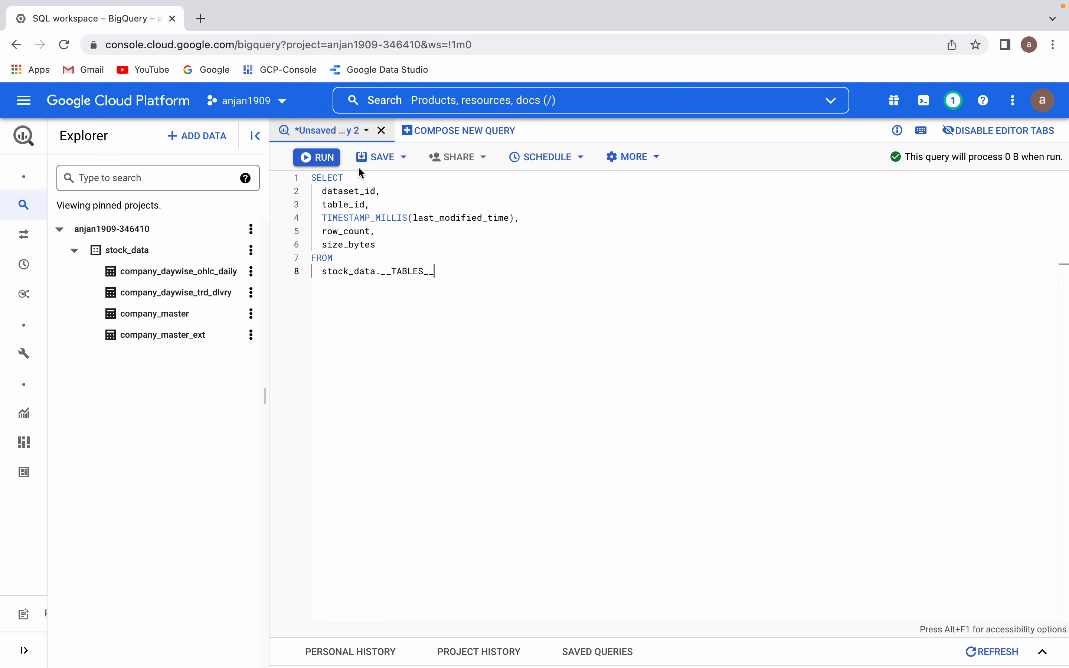
left_click(329, 162)
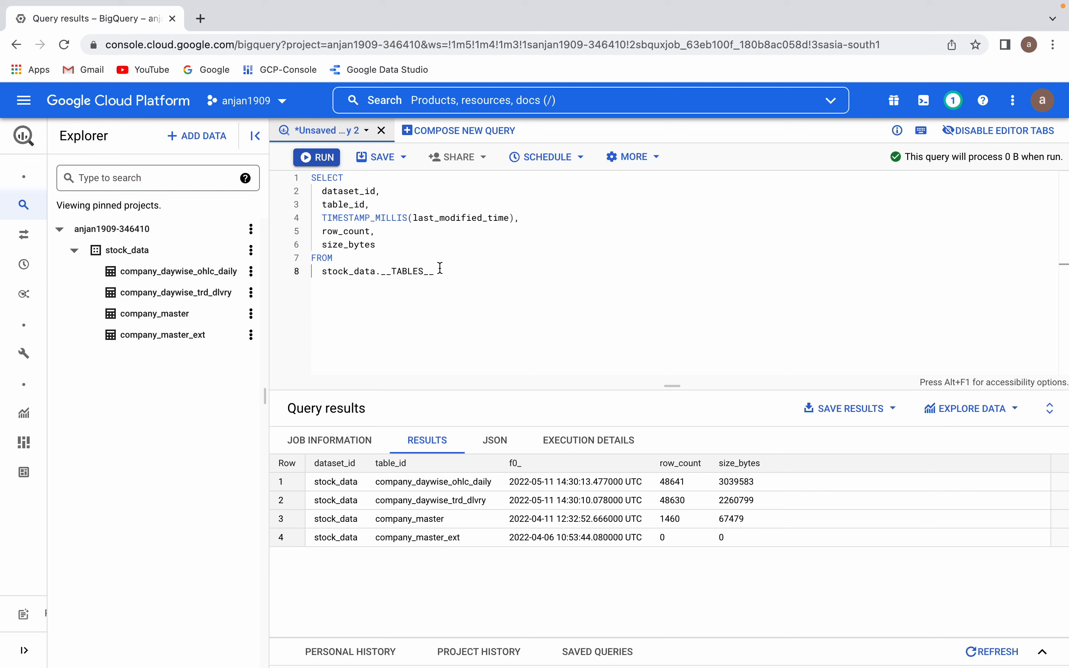
Step: Create a new scheduled query from the current query, named scedule_query and repeating hourly
left_click(553, 162)
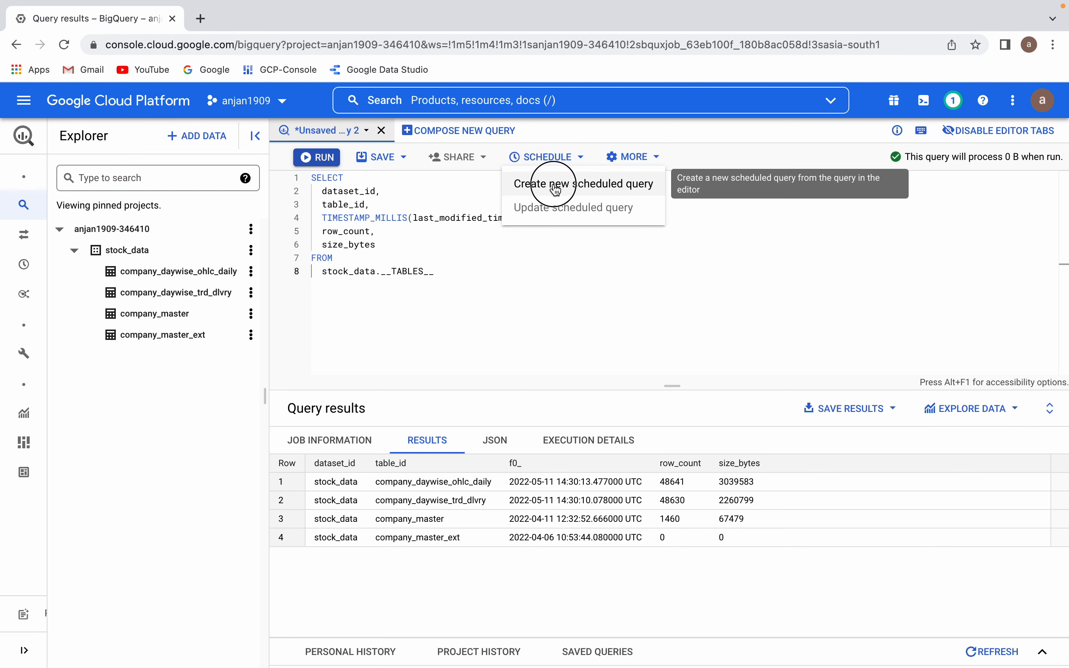
left_click(556, 189)
left_click(753, 183)
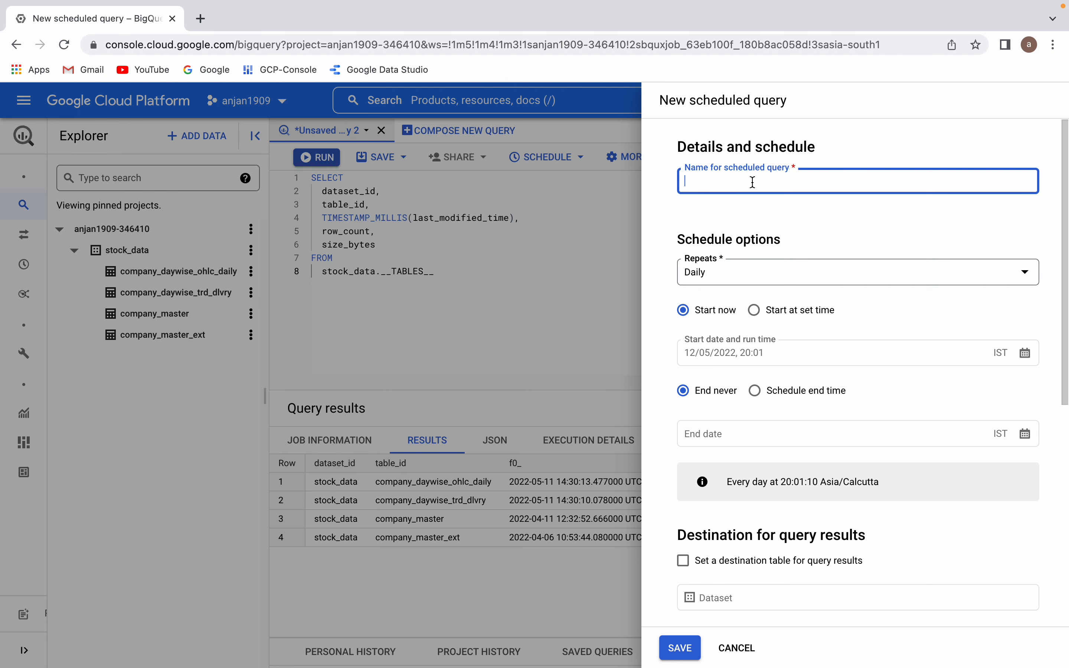
type("scedule_query")
left_click(736, 279)
left_click(741, 287)
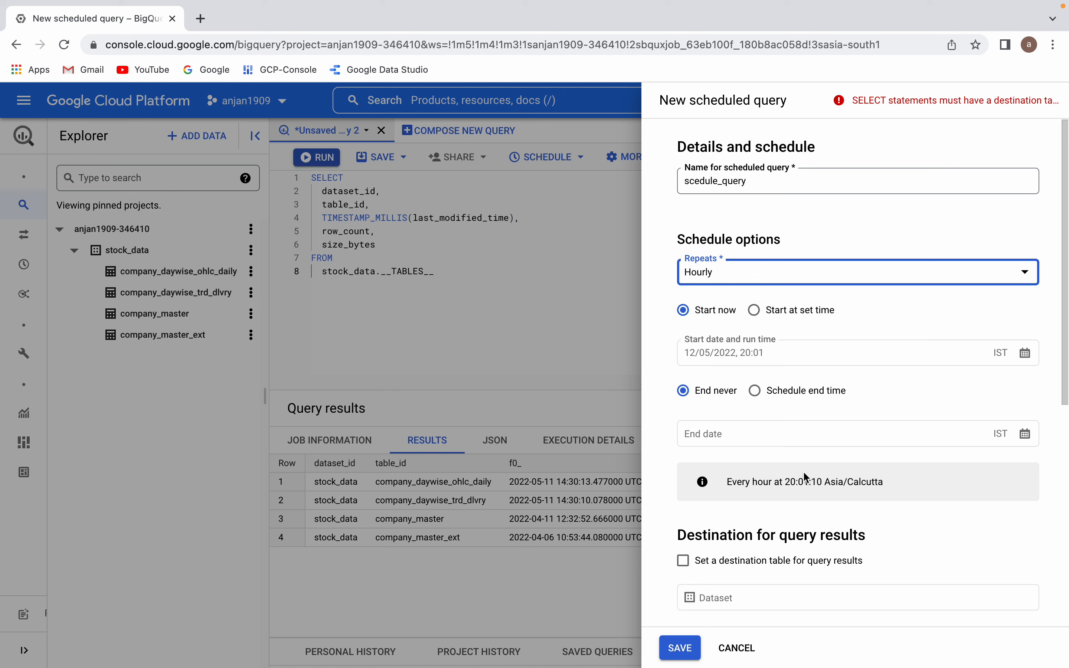
Step: Enable a destination table for the query results and start a new destination data set with the ID schedule_query
left_click(684, 560)
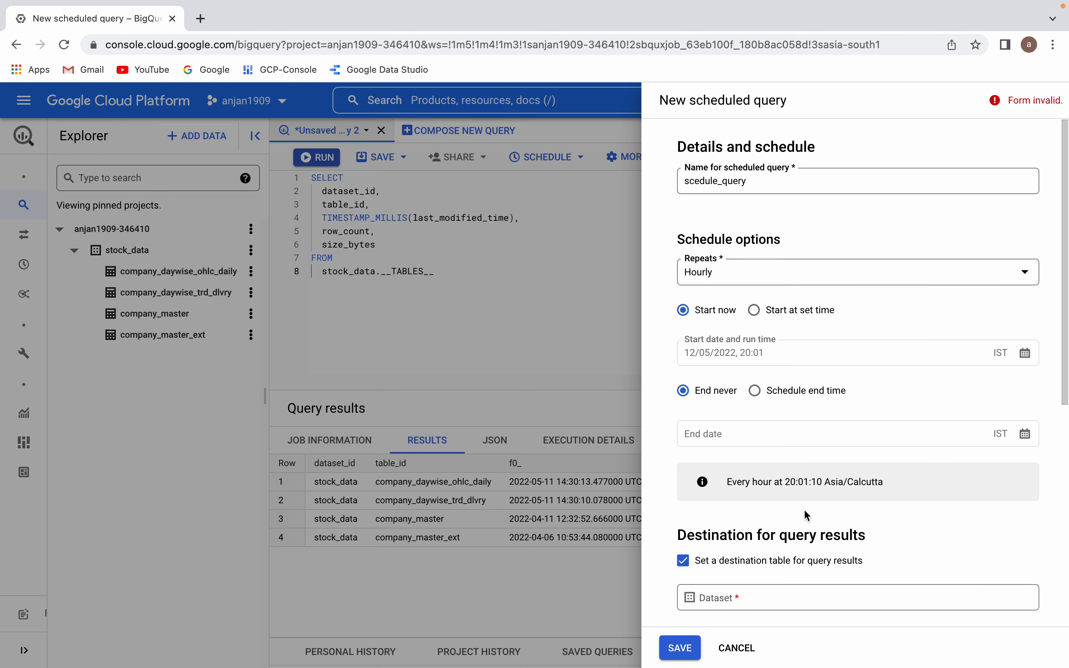
left_click(724, 607)
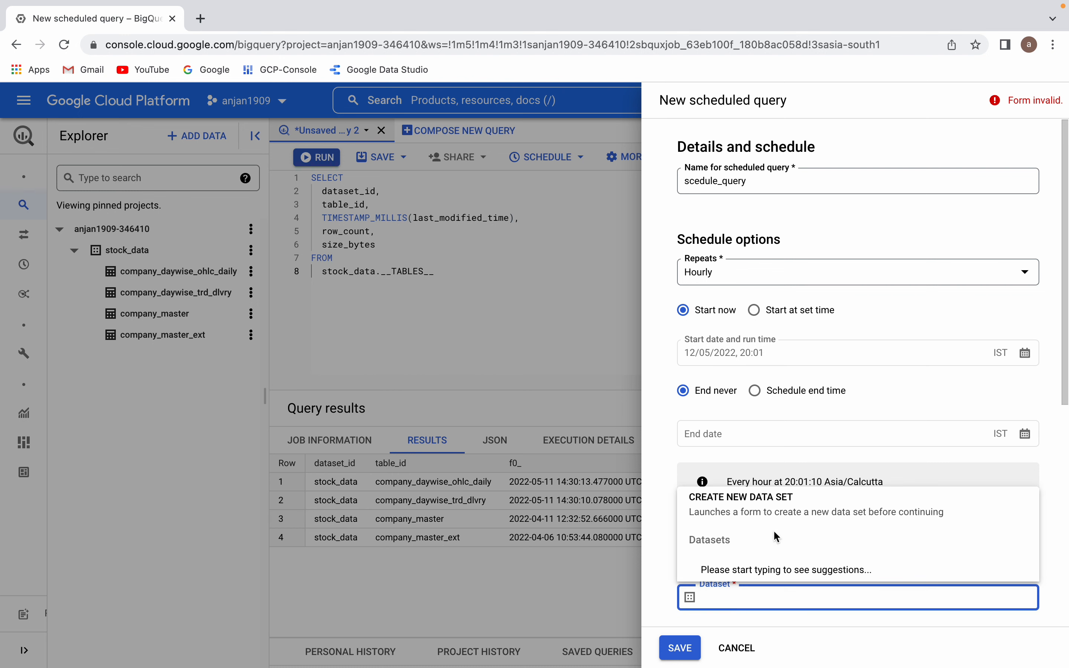
left_click(763, 499)
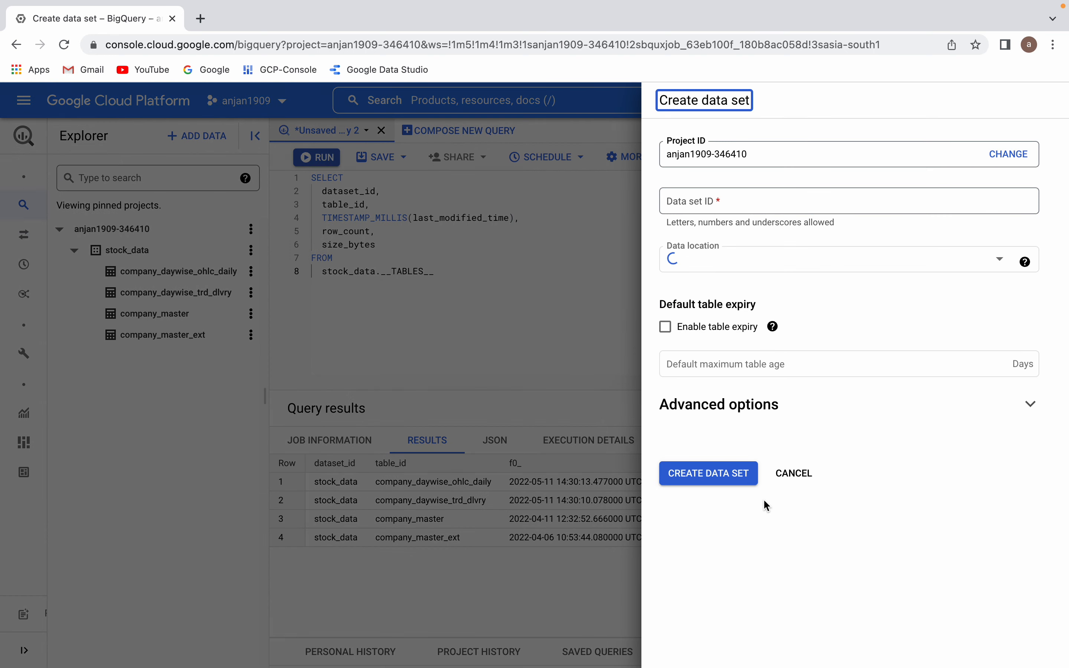
left_click(696, 202)
type("schedule")
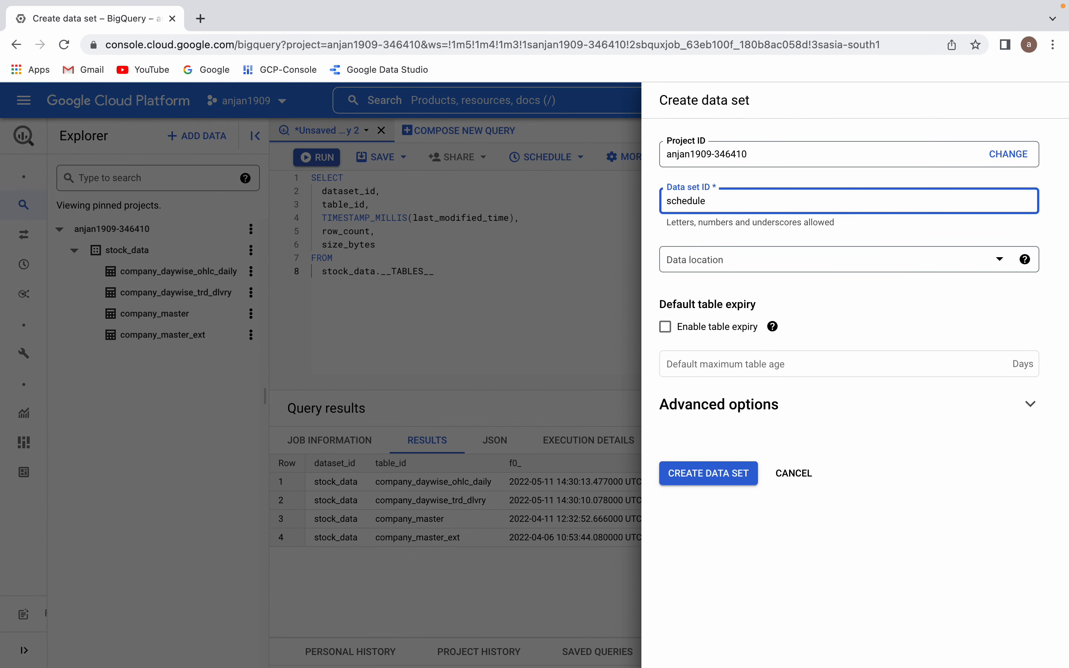
type("_r")
type("=")
type("query")
Step: Set the new data set's location to asia-south1 (Mumbai) and create the data set
left_click(676, 259)
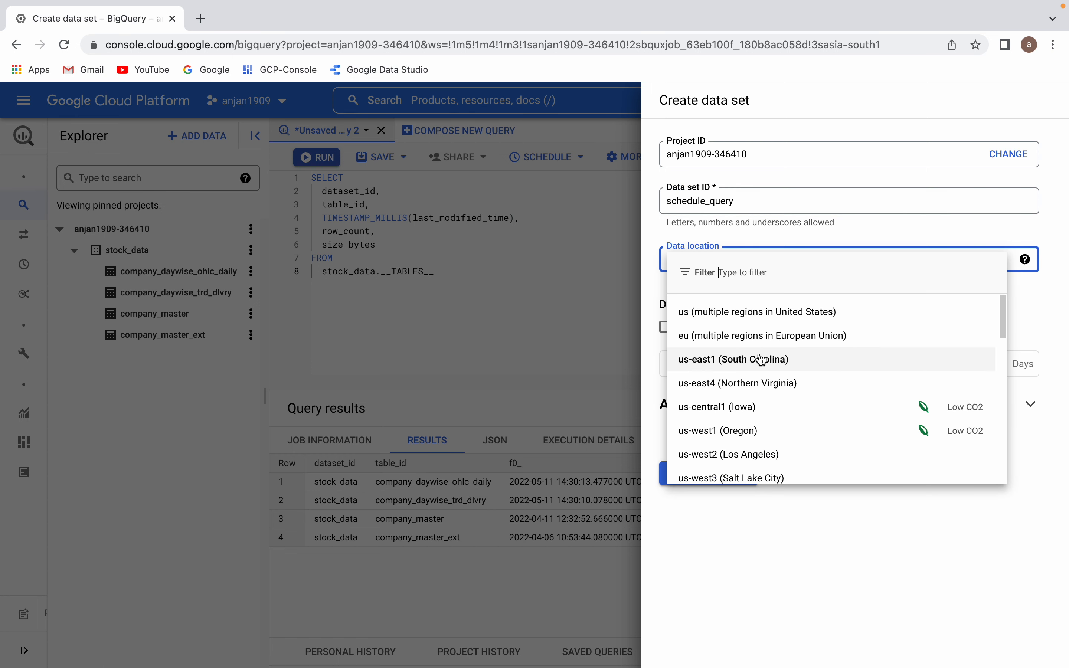
scroll(762, 360, "down", 5)
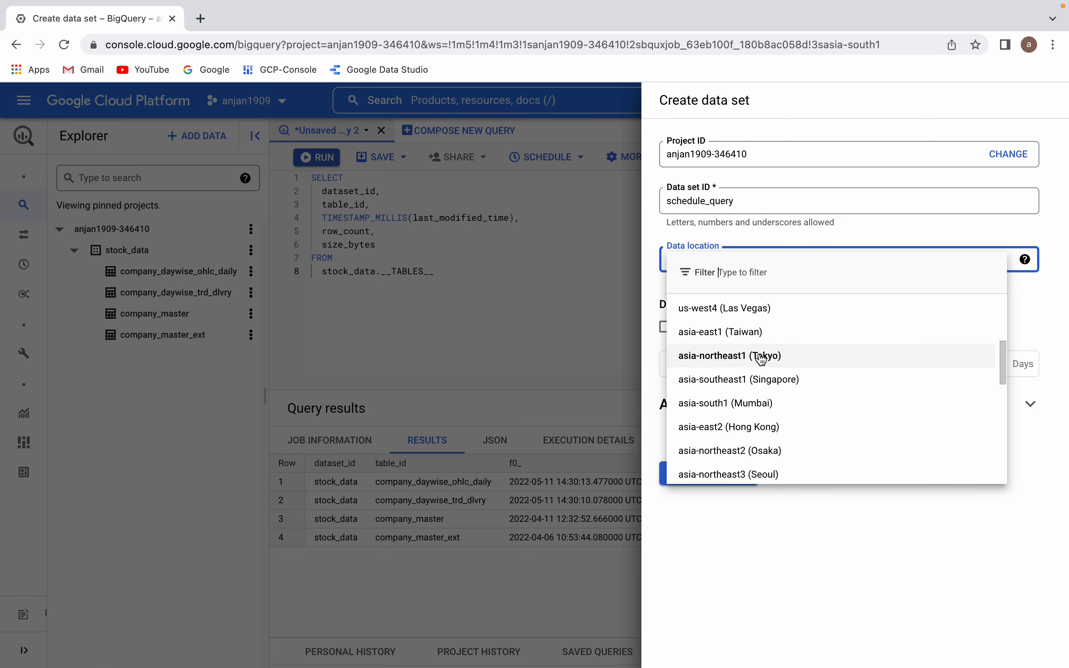
left_click(739, 404)
left_click(831, 301)
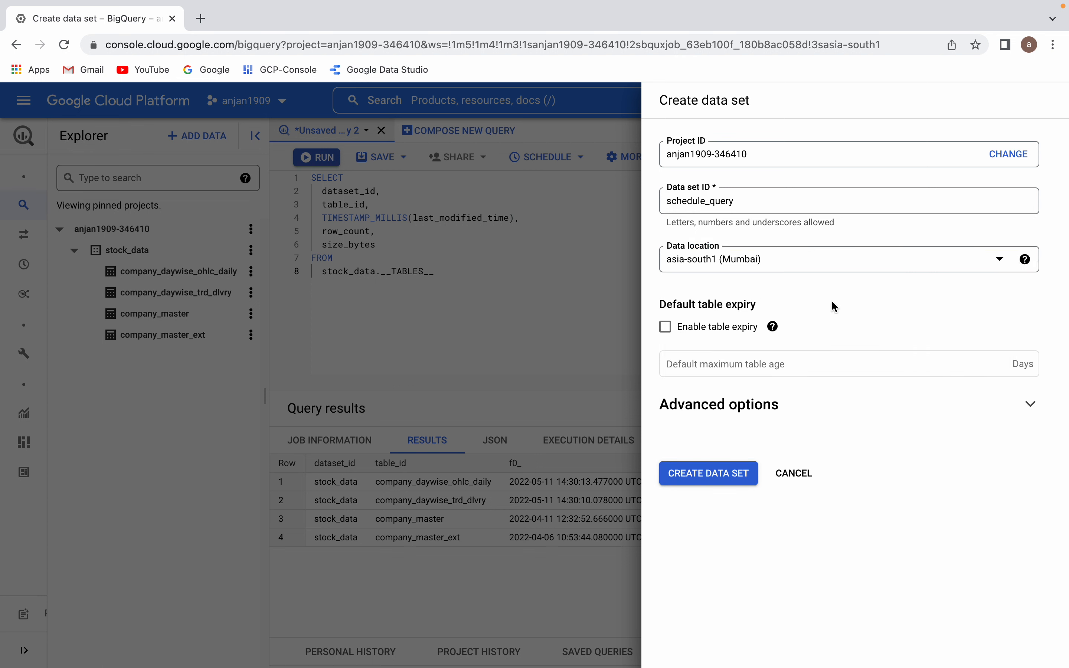
left_click(709, 478)
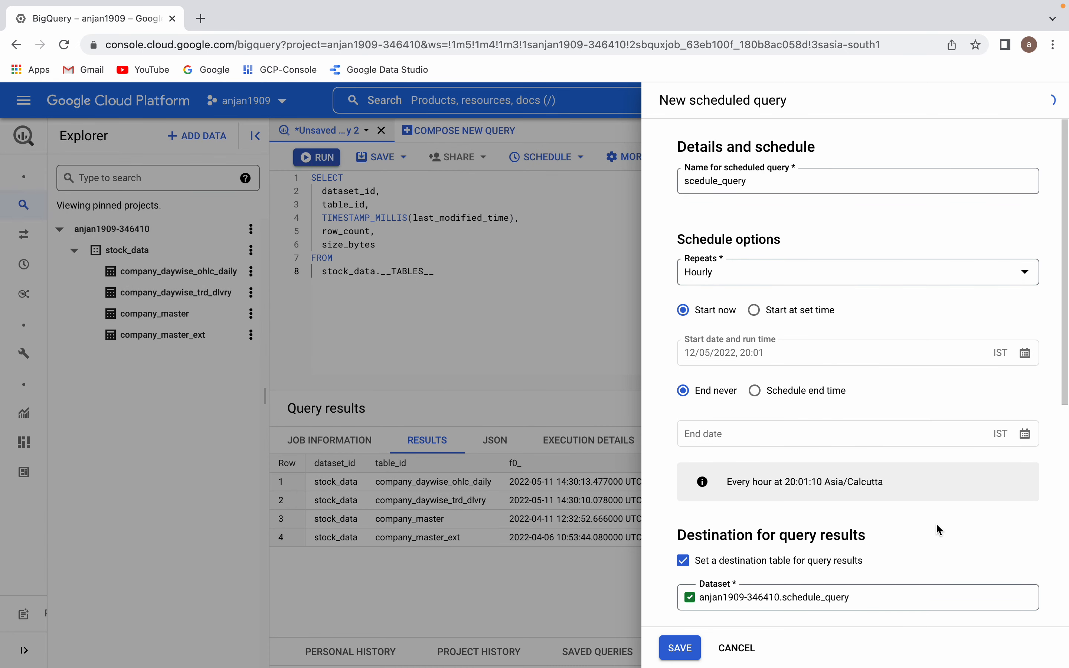
Step: Set the destination table ID of the scheduled query to query_results
scroll(936, 524, "down", 5)
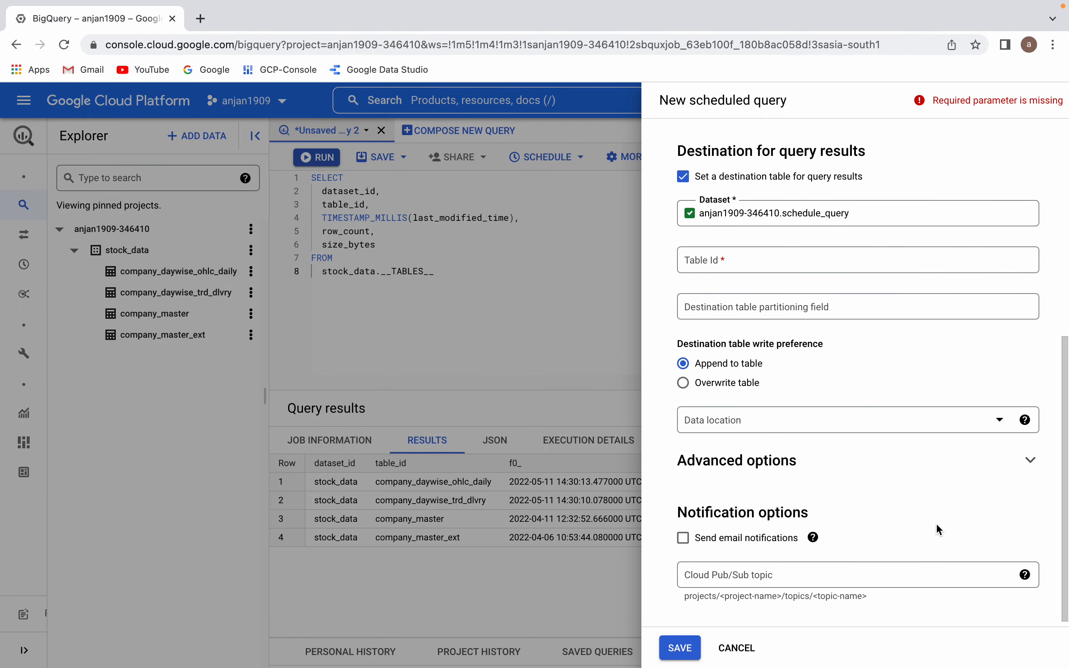
left_click(735, 267)
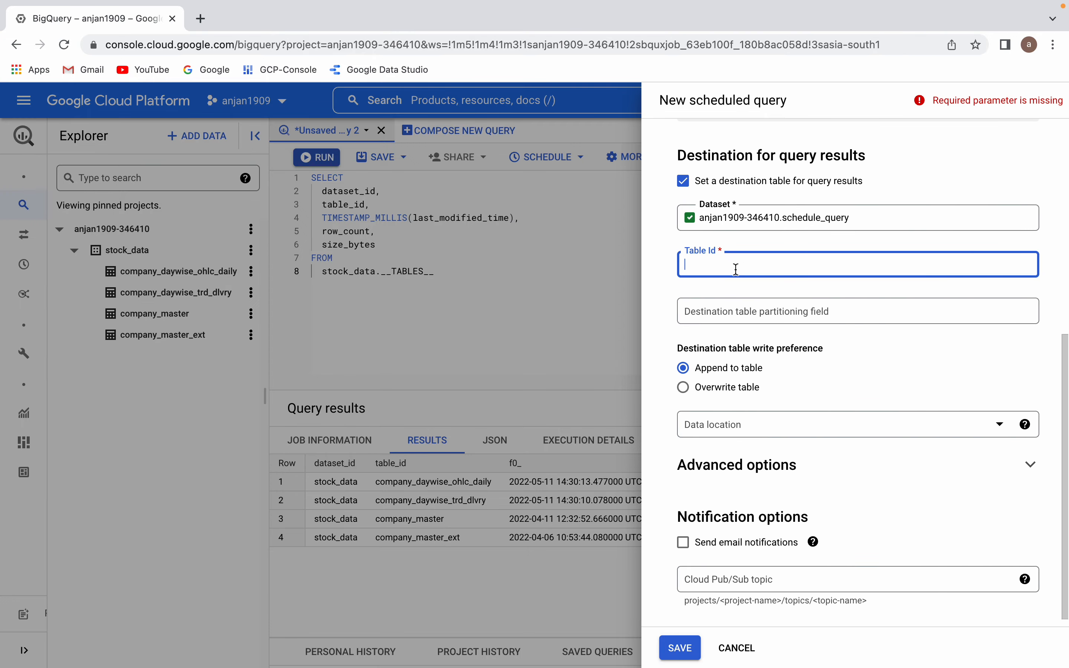
type("scedule")
key("BackSpace")
key("BackSpace")
key("BackSpace")
key("BackSpace")
key("BackSpace")
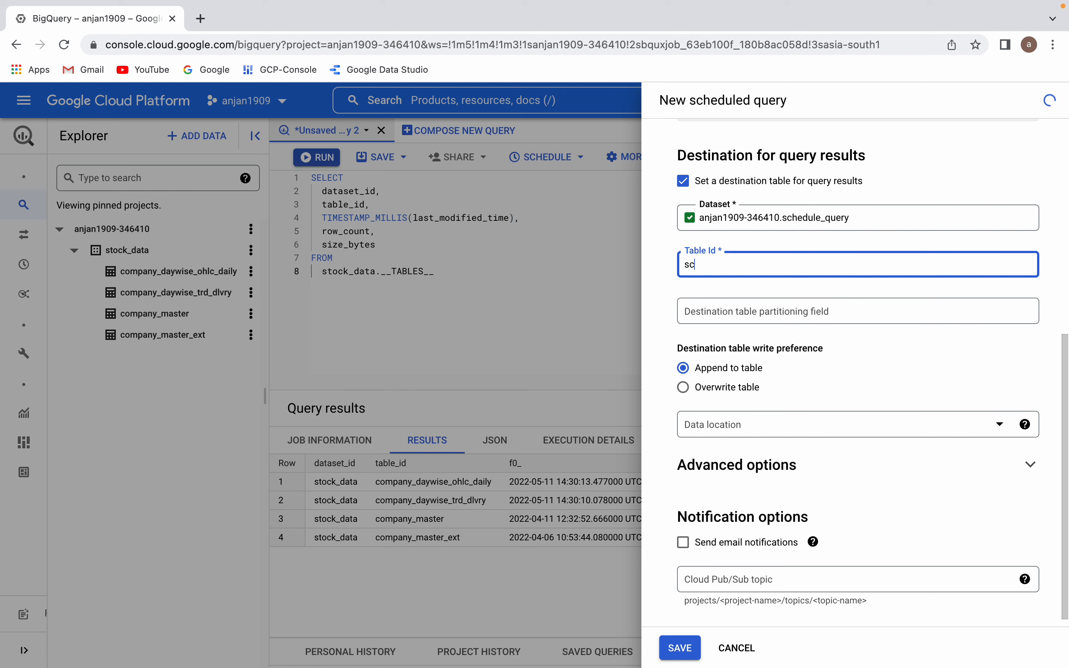
type("hedule_")
type("resu")
key("BackSpace")
key("BackSpace")
key("BackSpace")
key("BackSpace")
key("BackSpace")
key("BackSpace")
key("BackSpace")
key("BackSpace")
key("BackSpace")
key("BackSpace")
key("BackSpace")
key("BackSpace")
key("BackSpace")
type("query_resul")
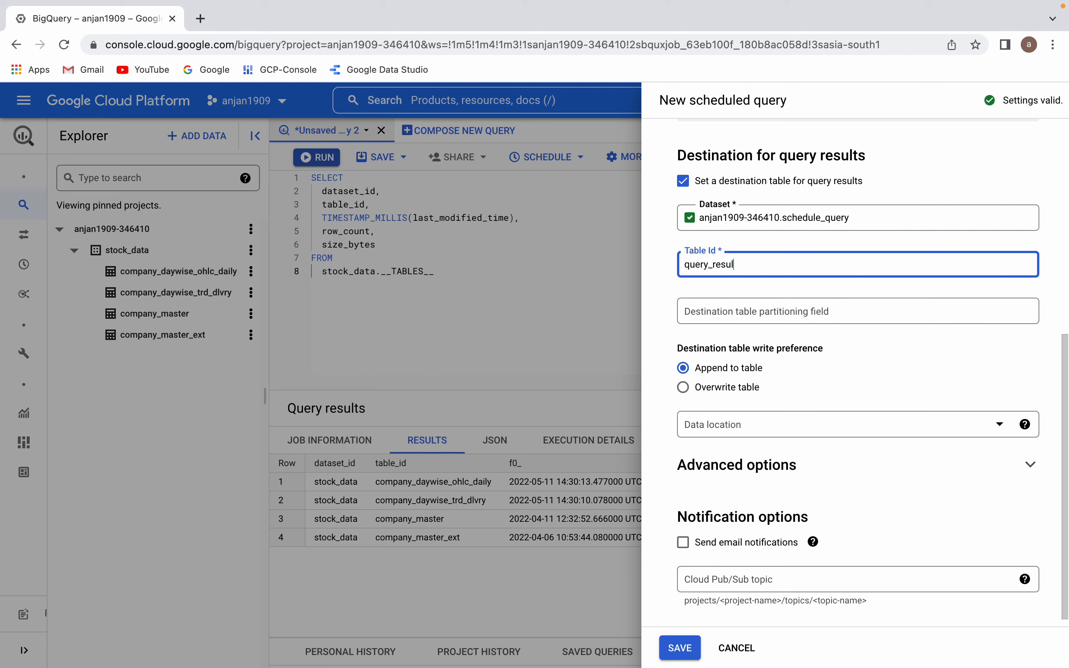
type("ts")
Step: Set the scheduled query's data location to asia-south1 (Mumbai) and save the scheduled query
left_click(713, 426)
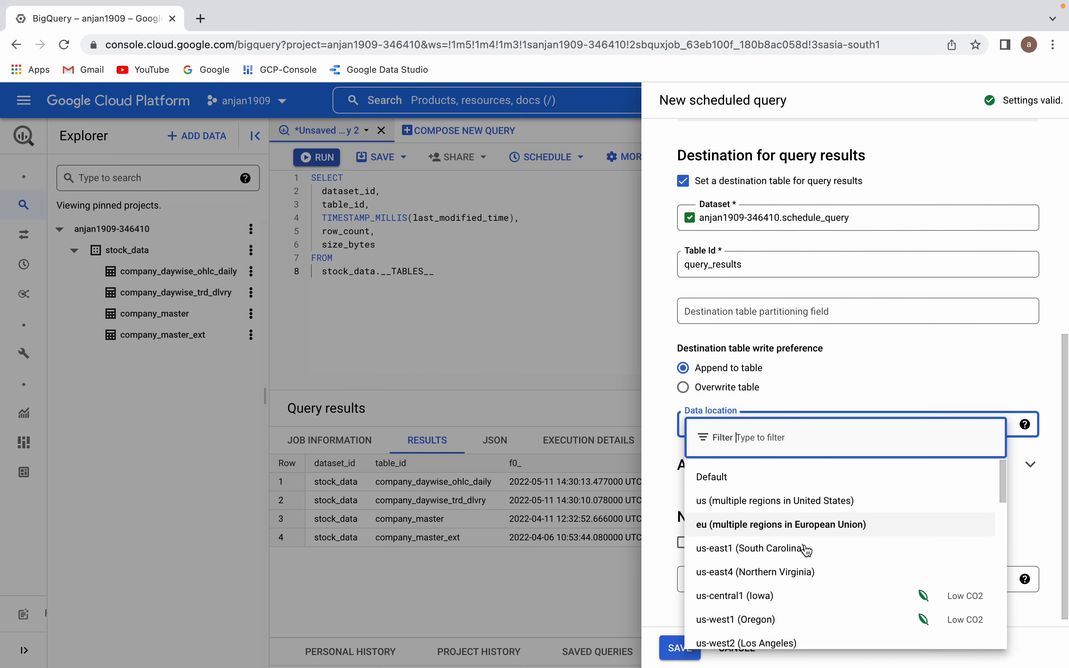
scroll(809, 565, "down", 2)
scroll(809, 565, "down", 4)
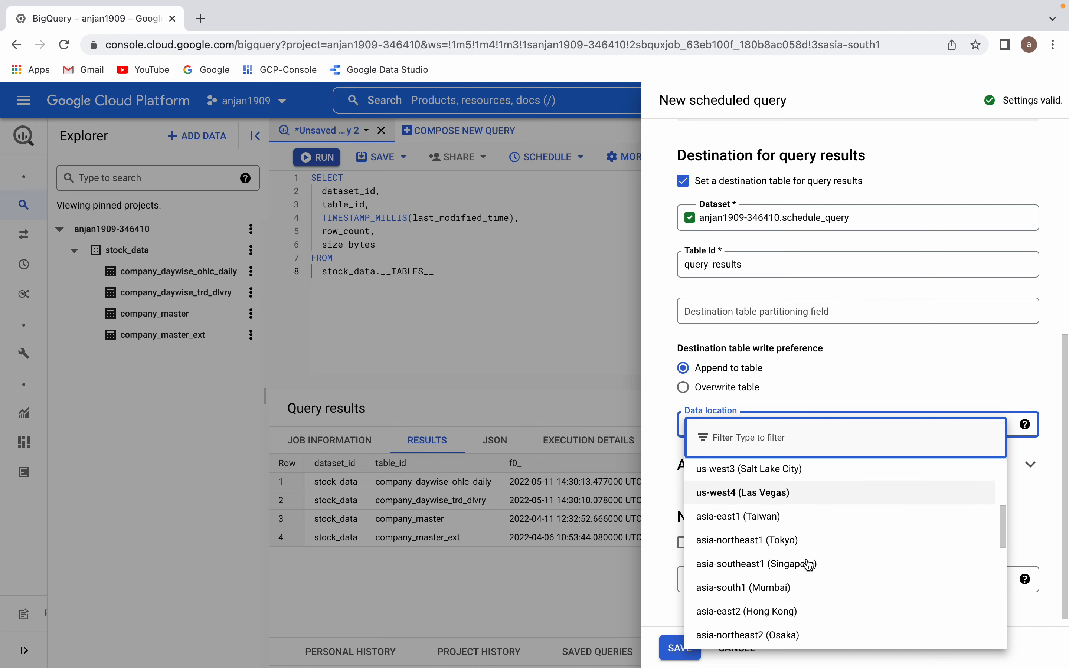
left_click(809, 572)
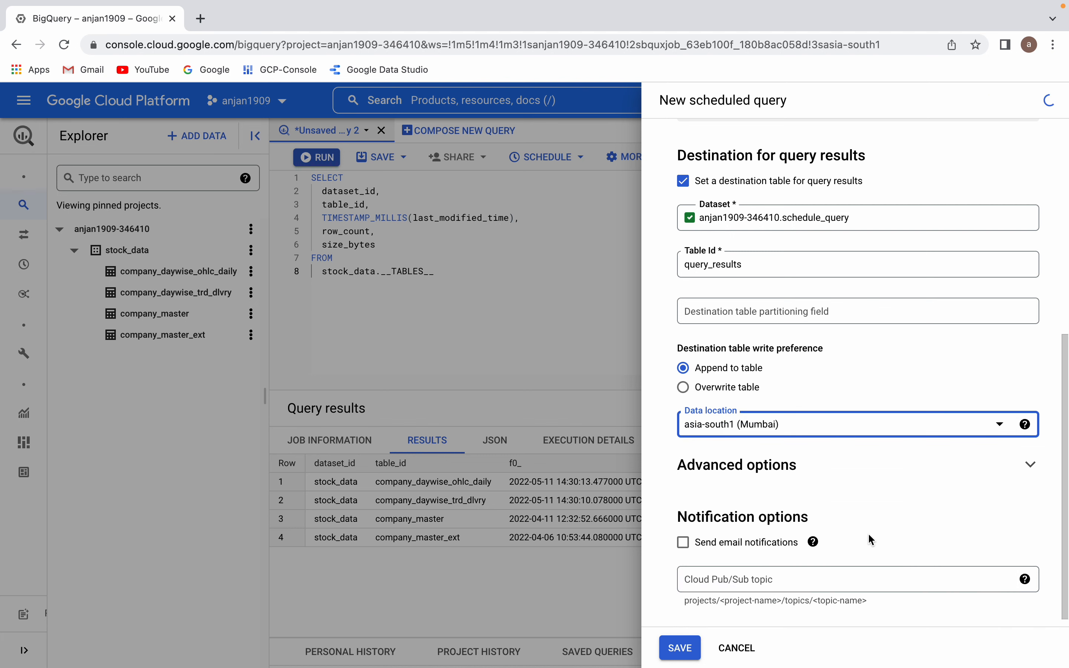
left_click(682, 648)
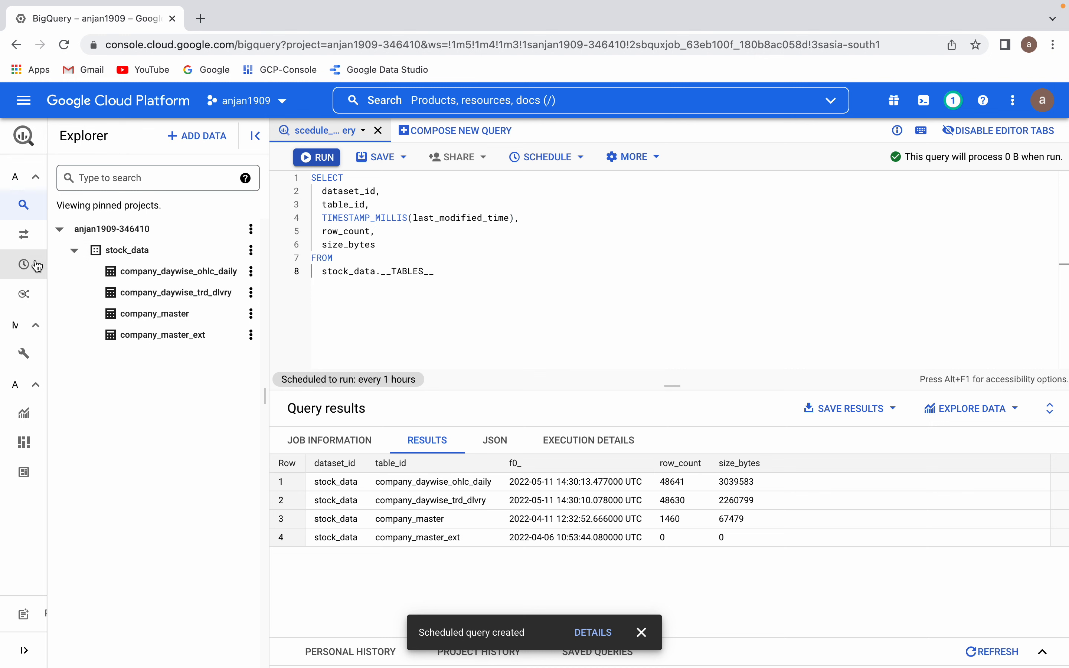
Step: View the run history of scedule_query in the scheduled queries list, dismiss the creation notice and return to the list
mouse_move(48, 270)
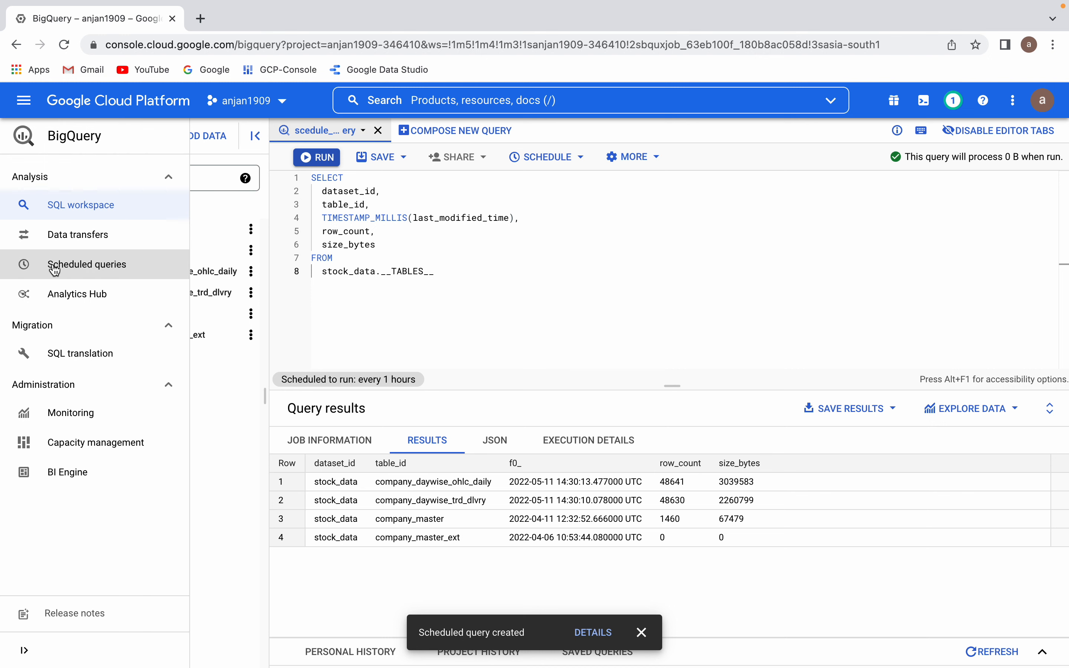
left_click(89, 265)
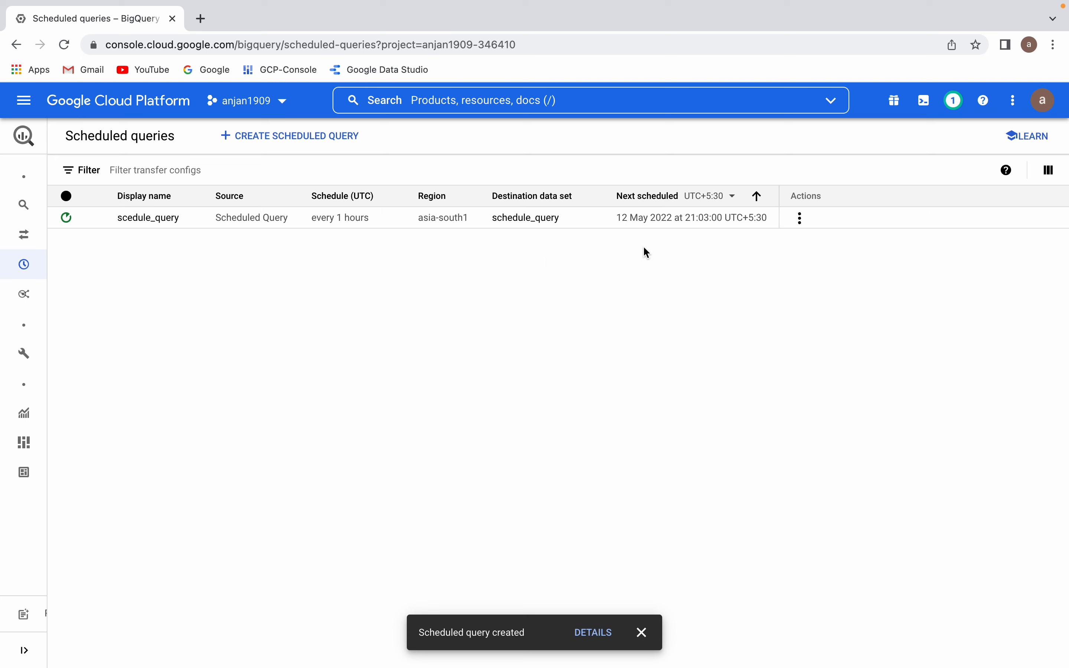
left_click(142, 223)
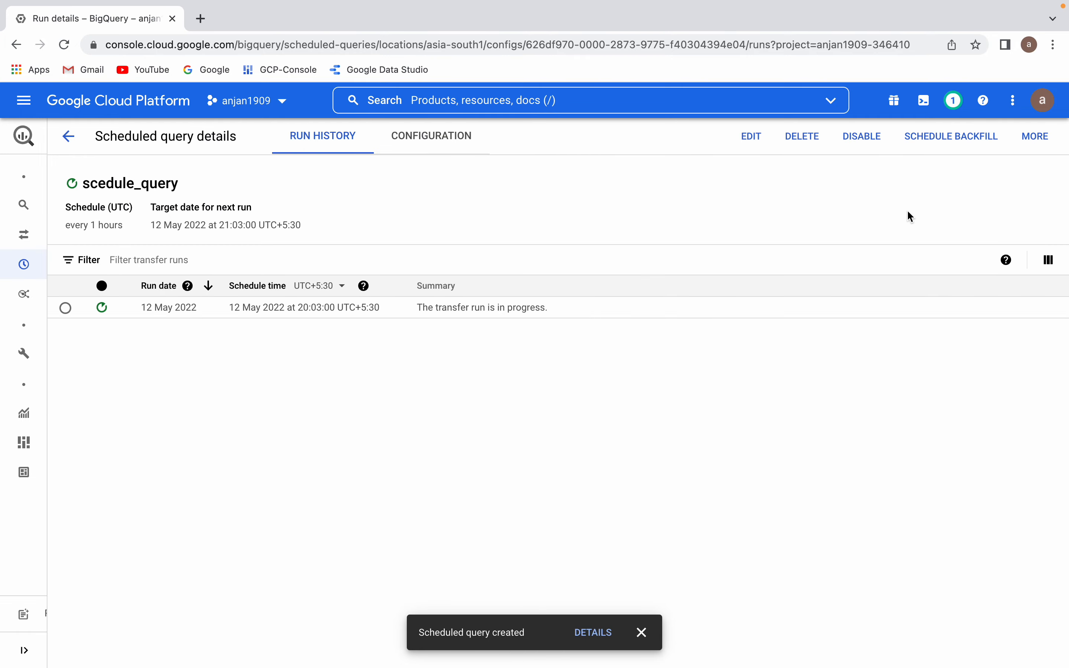
left_click(641, 633)
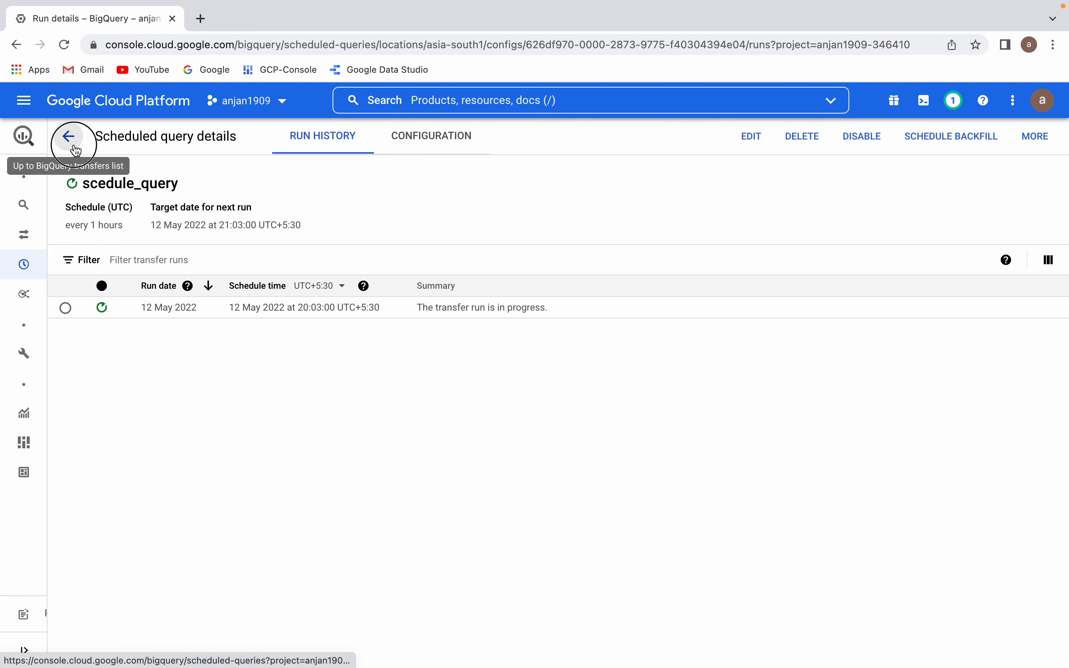
left_click(68, 136)
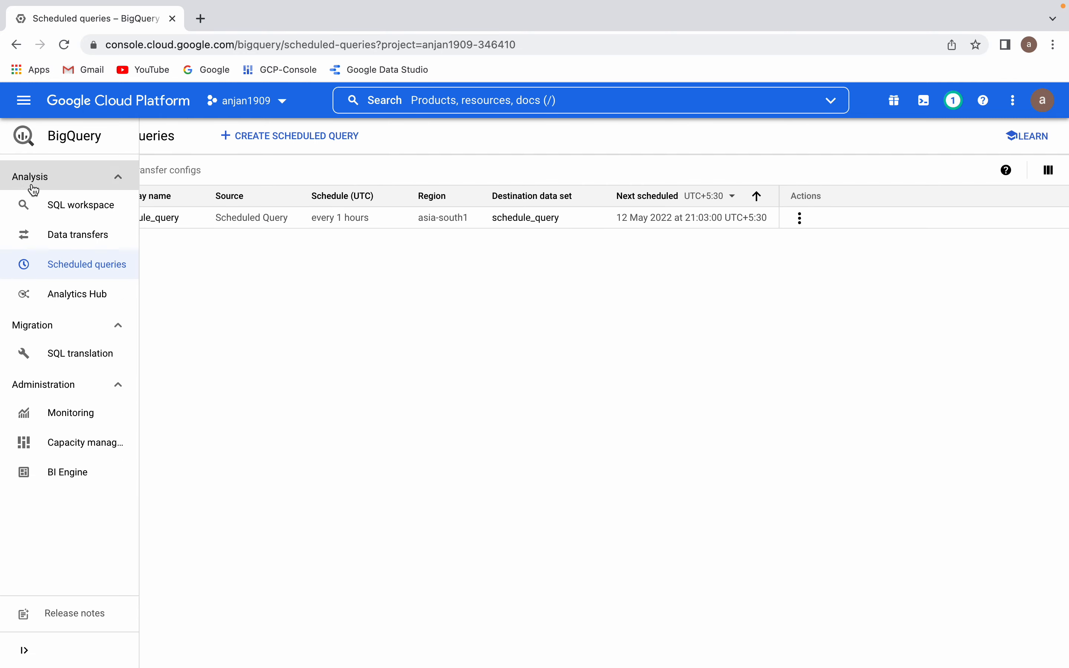
Step: Return to the SQL workspace and preview the rows of the query_results table in the schedule_query dataset
left_click(166, 217)
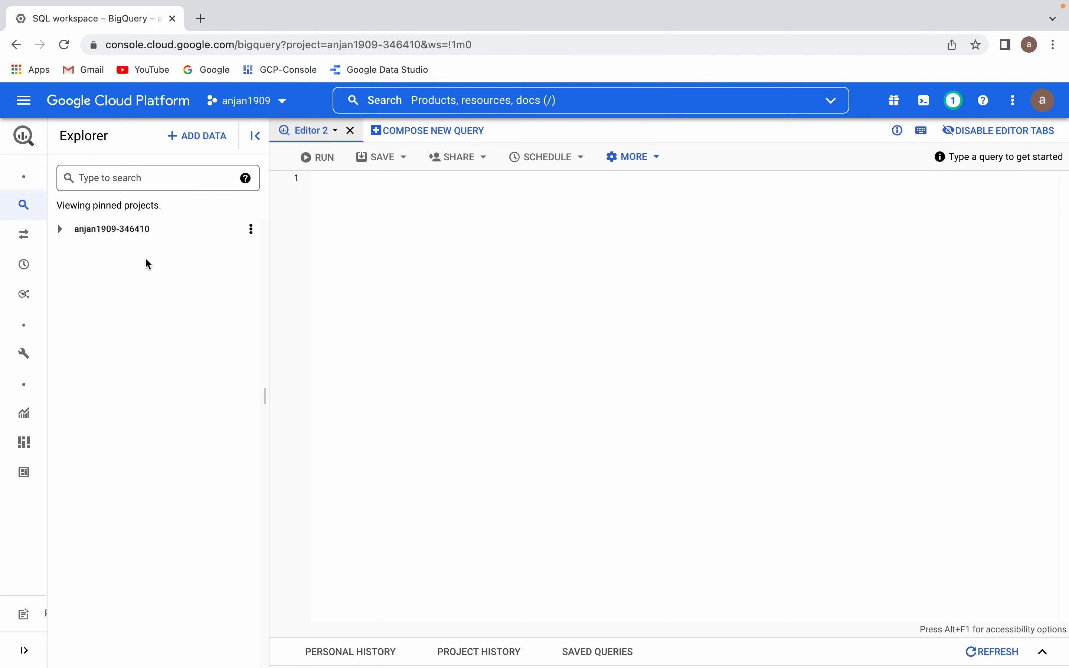
left_click(60, 229)
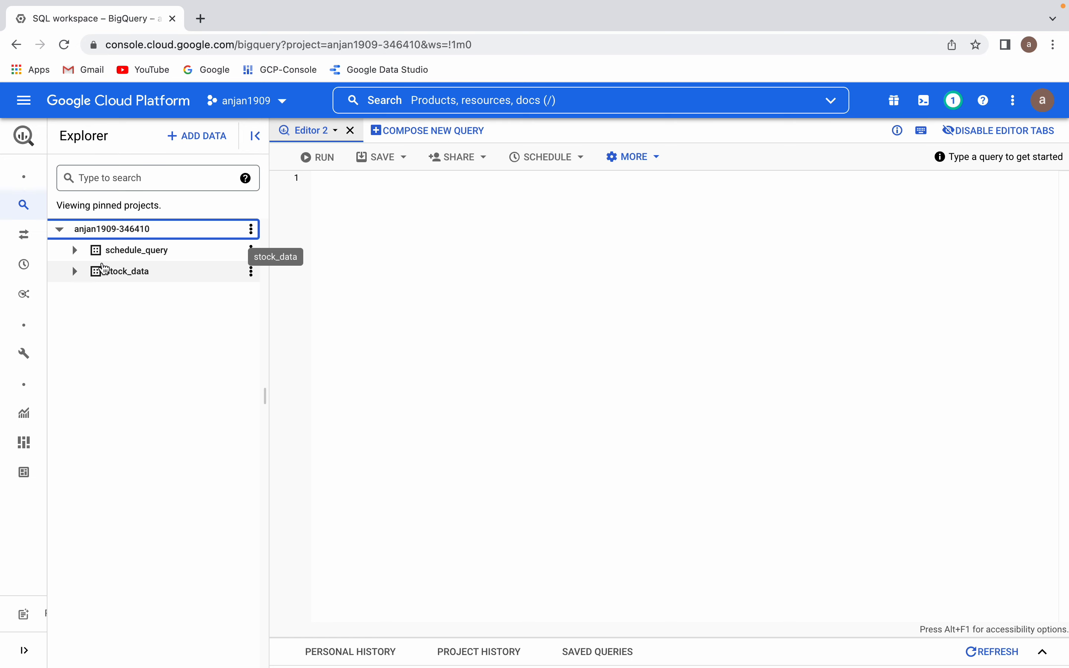
left_click(75, 250)
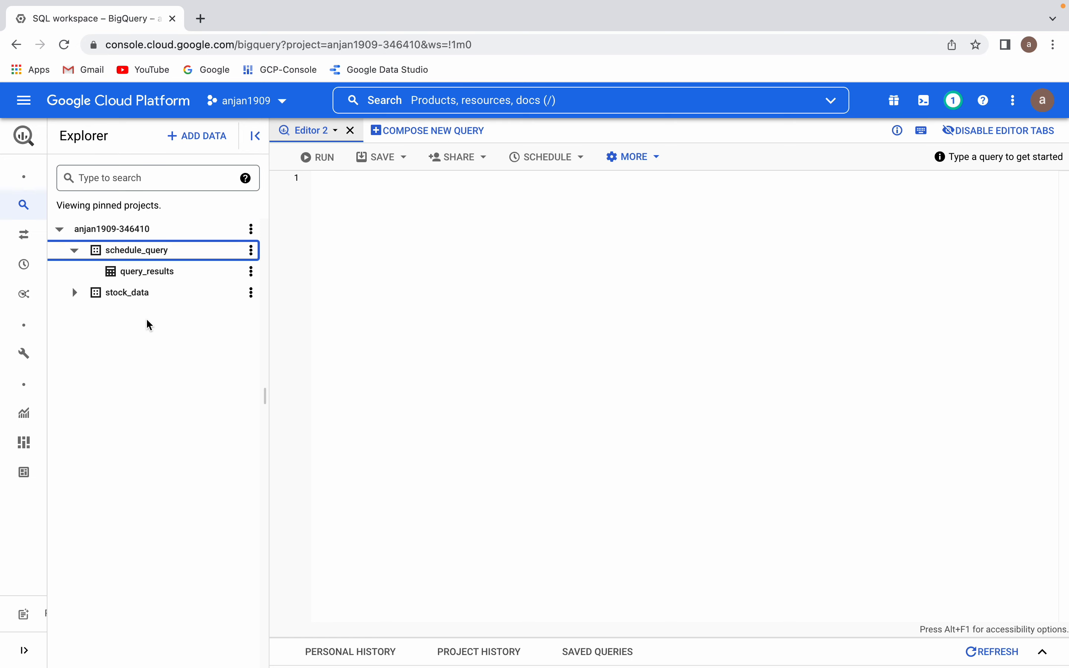
left_click(169, 274)
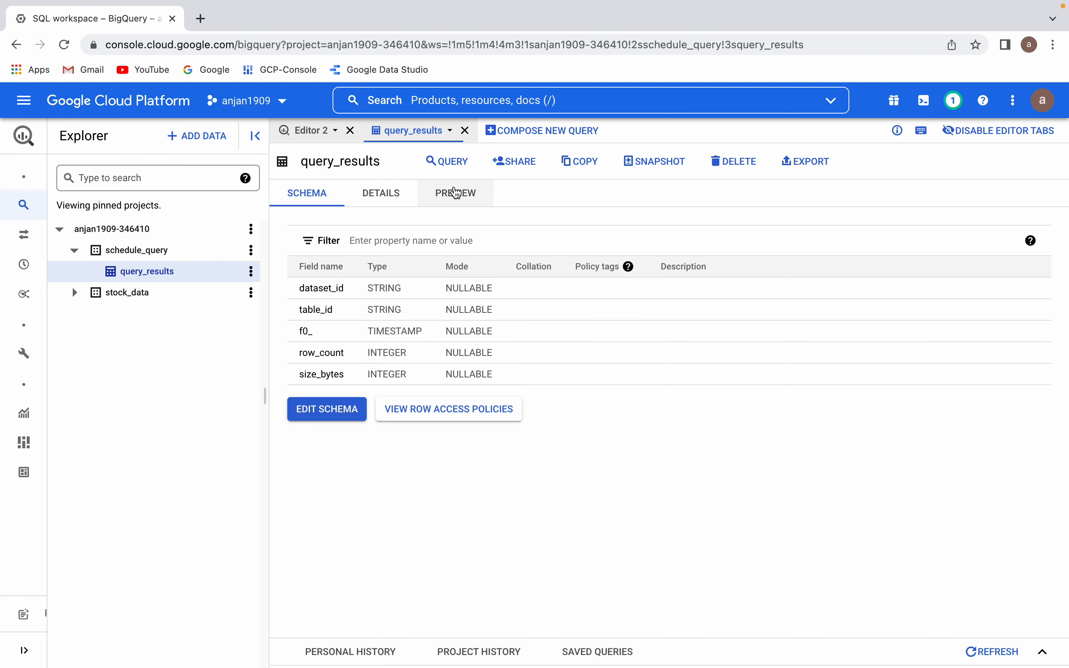
left_click(455, 194)
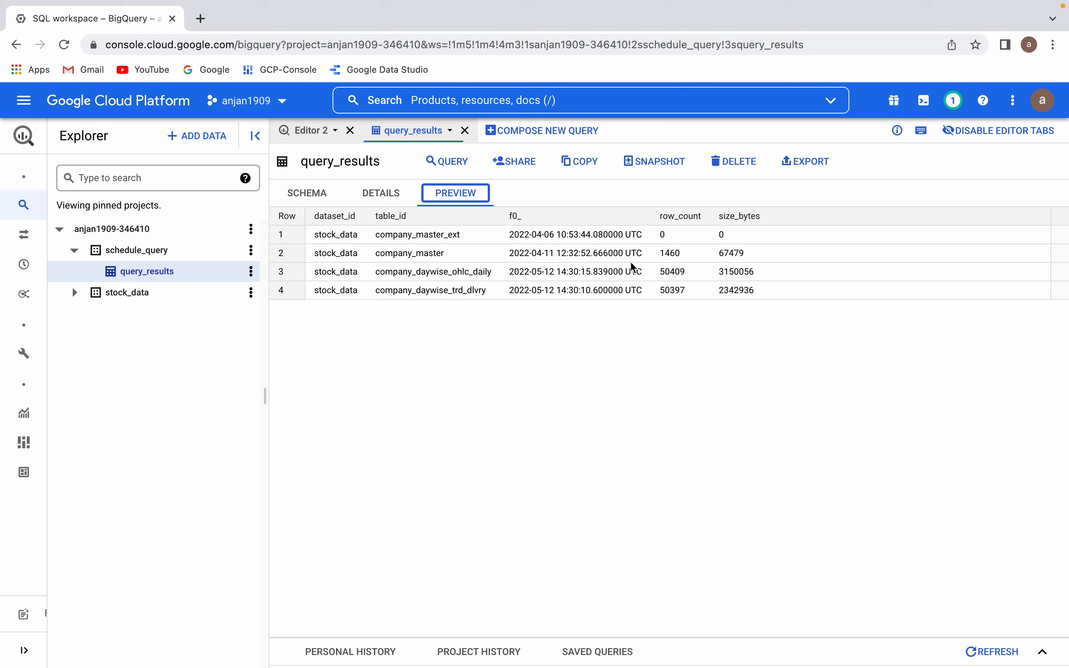